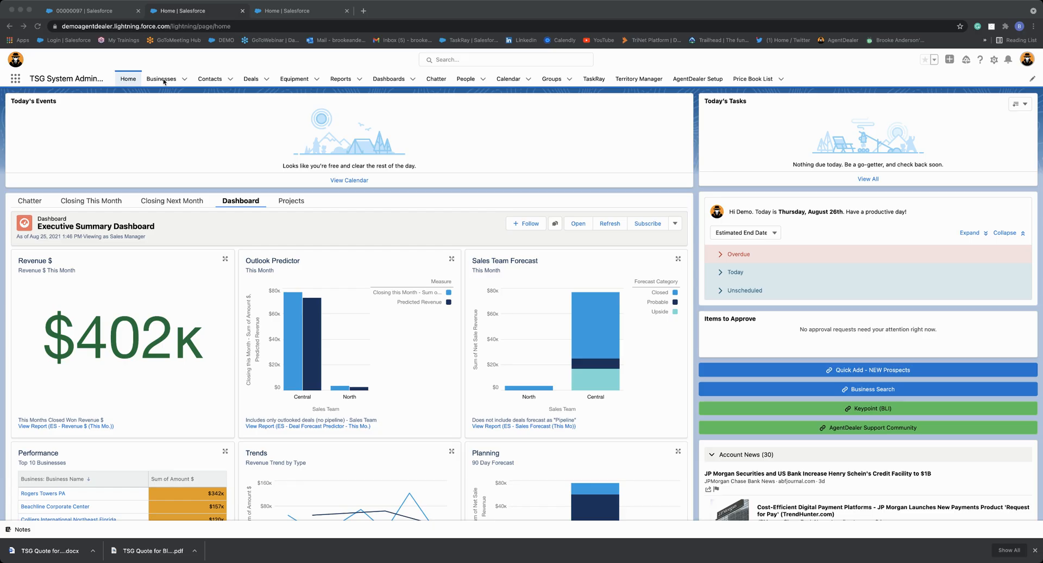
- Open the Businesses list and look over its available list views
click(163, 80)
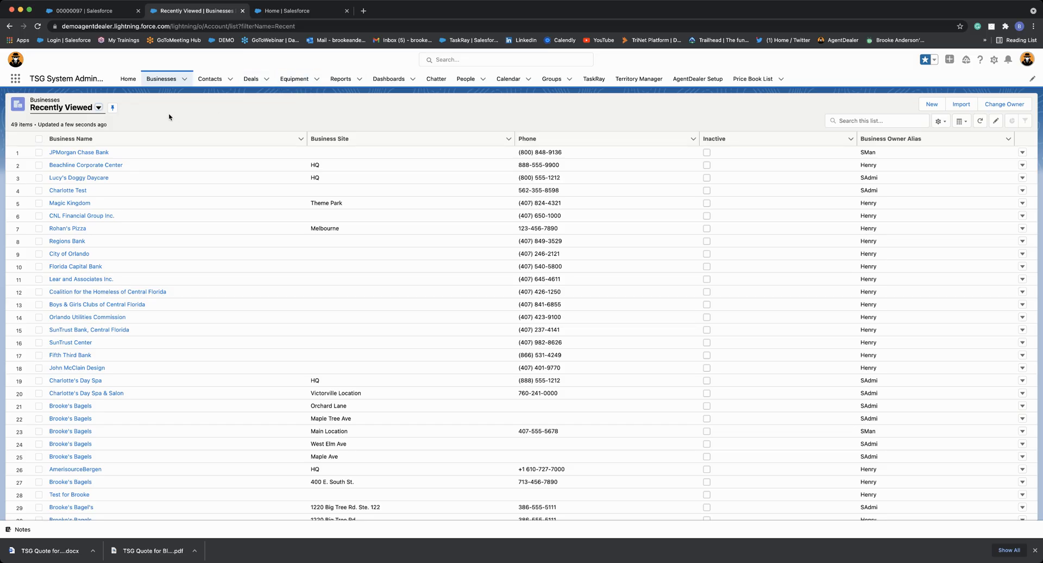
click(79, 109)
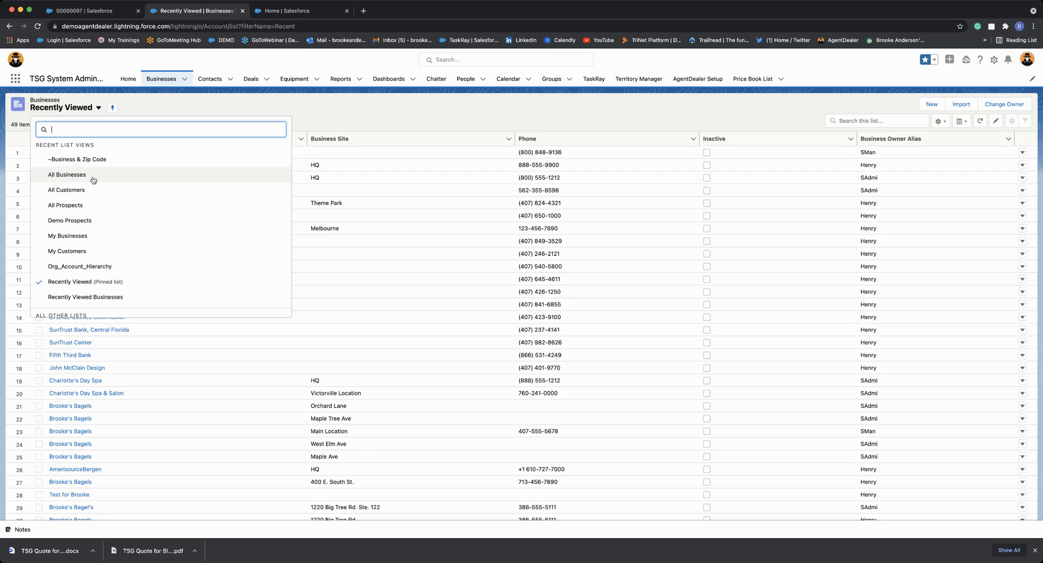
click(134, 108)
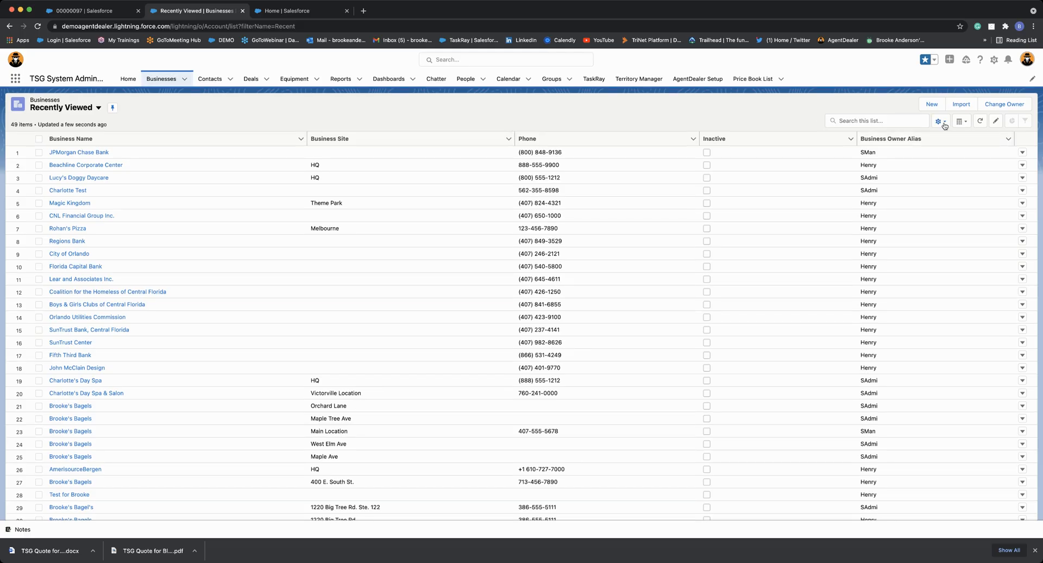
- Create and save a new business list view named "Prospects in 32801"
scroll(944, 126, up, 10)
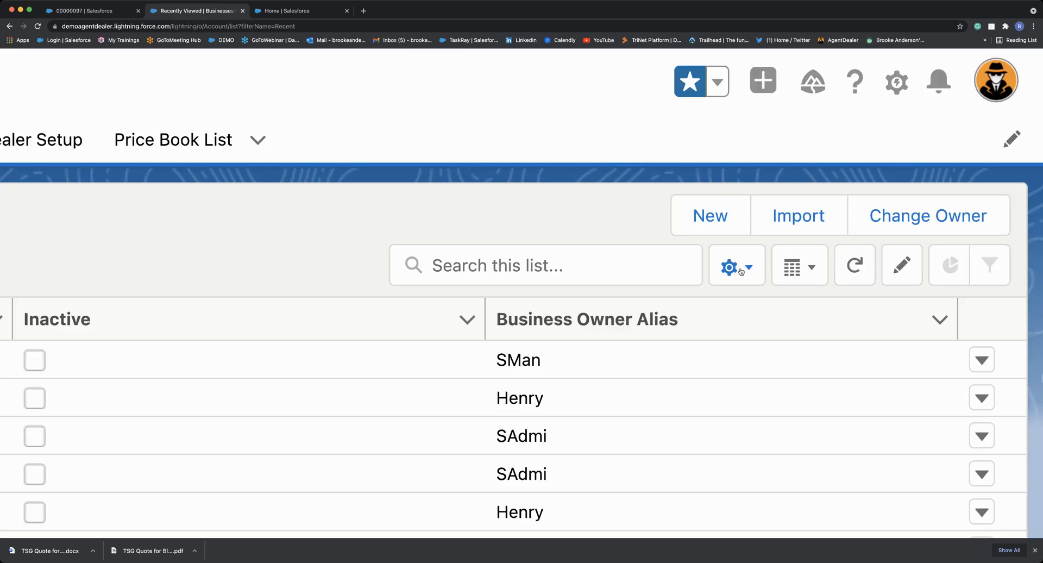
click(741, 271)
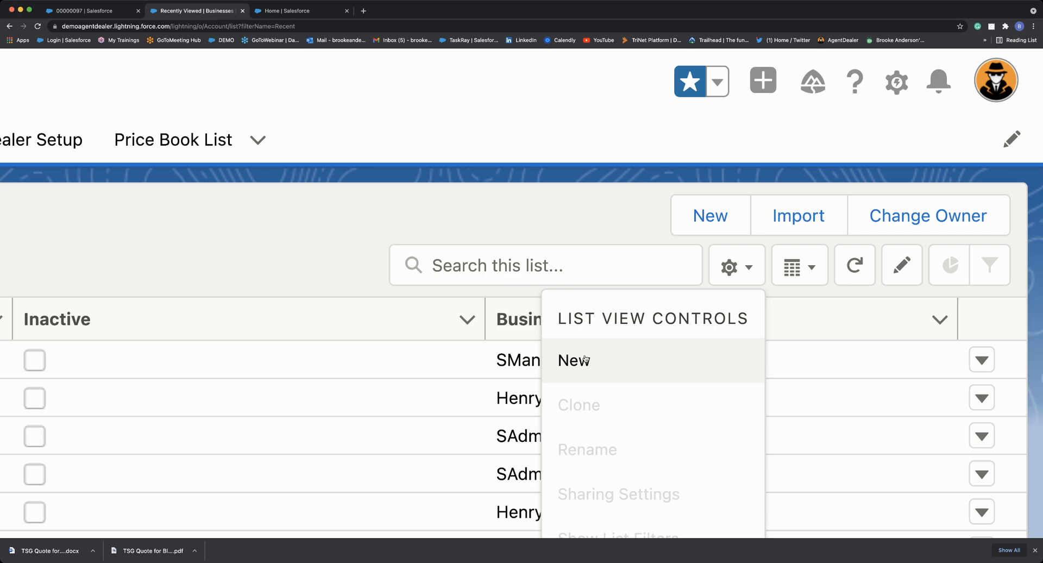
key(super+0)
click(884, 152)
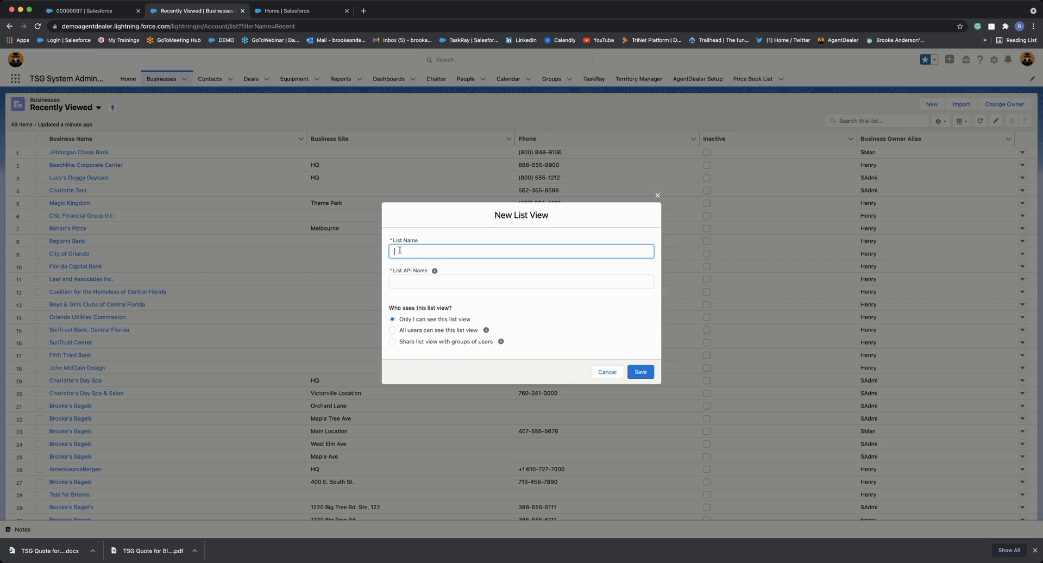
text(Prospects in 32801)
click(412, 281)
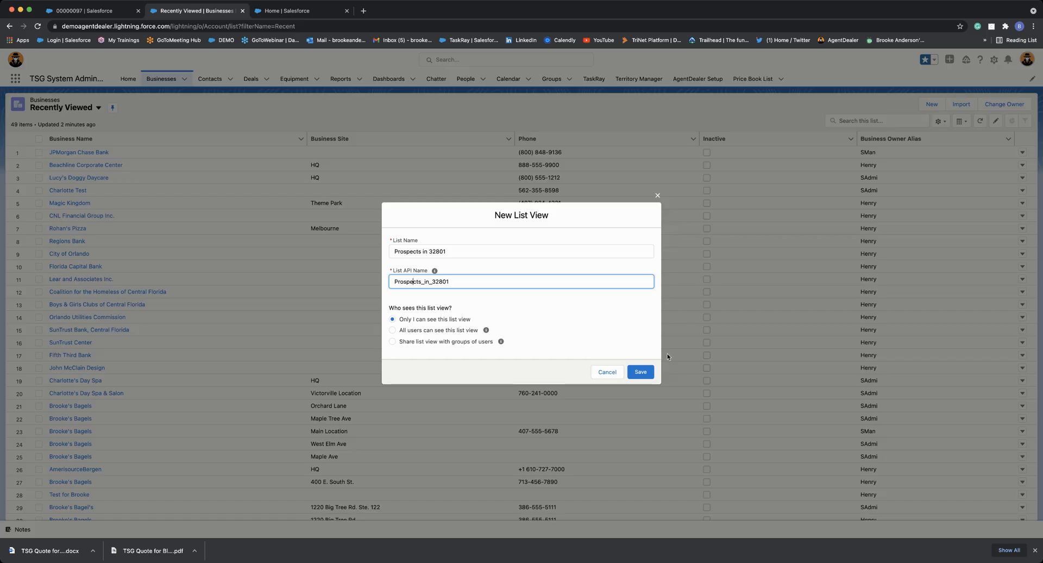
click(641, 372)
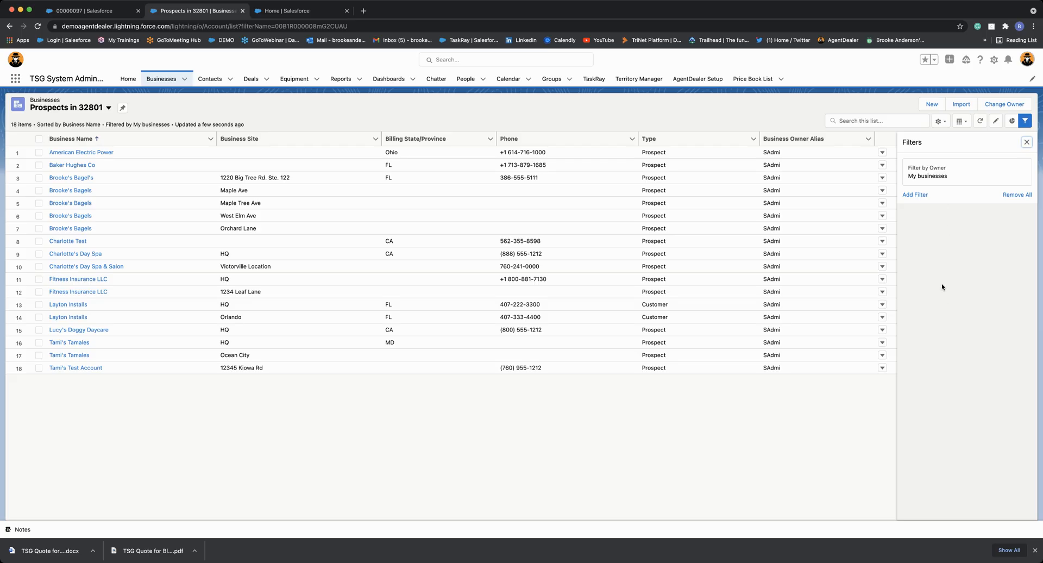
- Set the list view's owner filter to All businesses
click(954, 171)
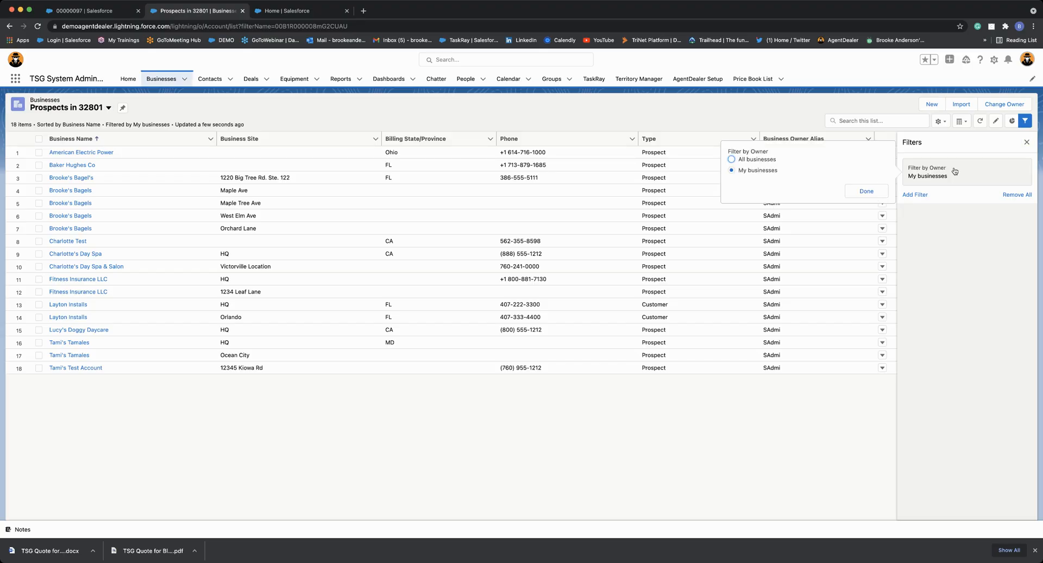
click(732, 160)
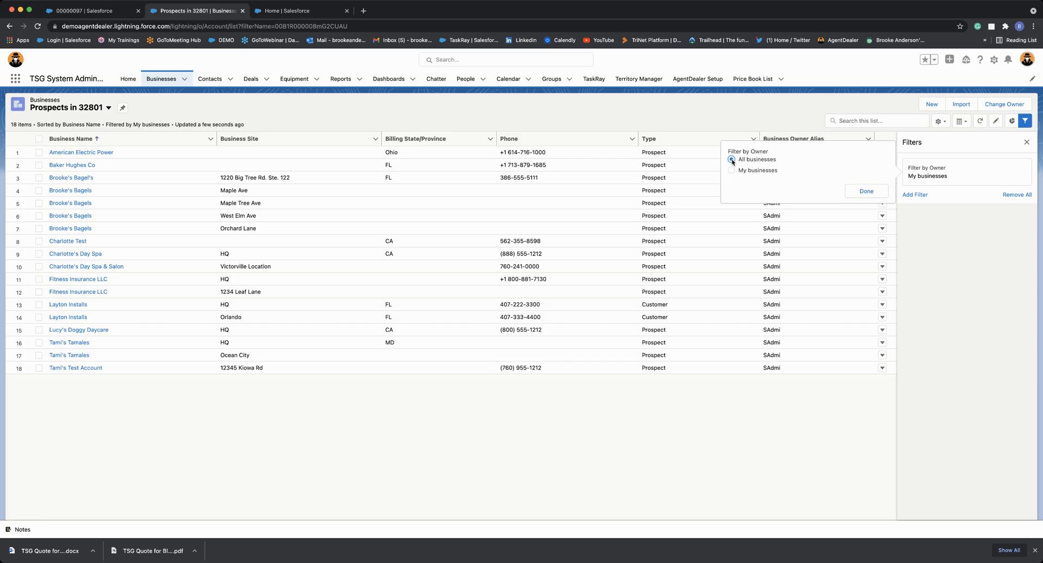
click(865, 192)
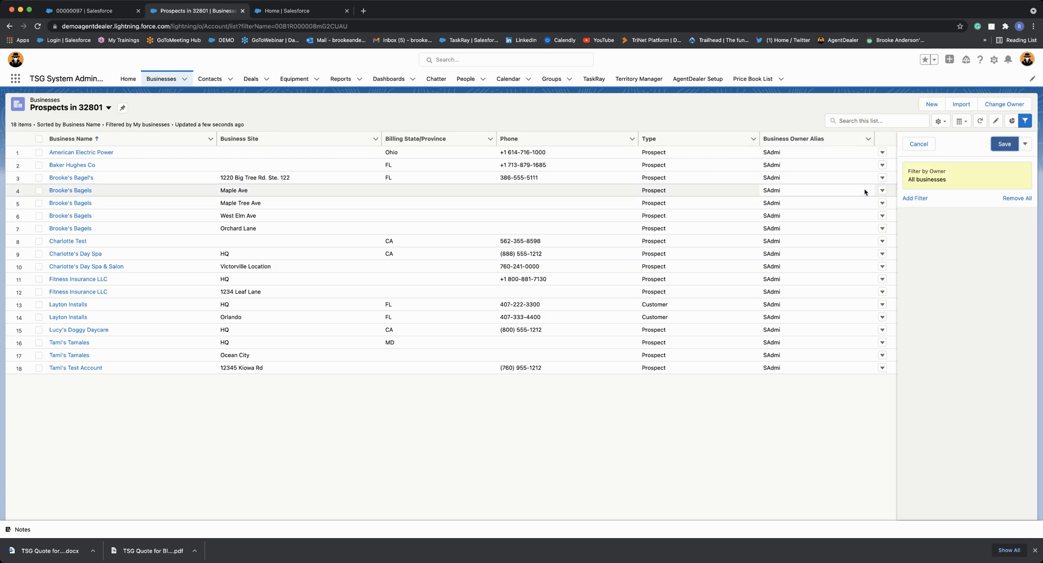
- Add a filter to the list view where Business Record Type equals Prospect
click(915, 198)
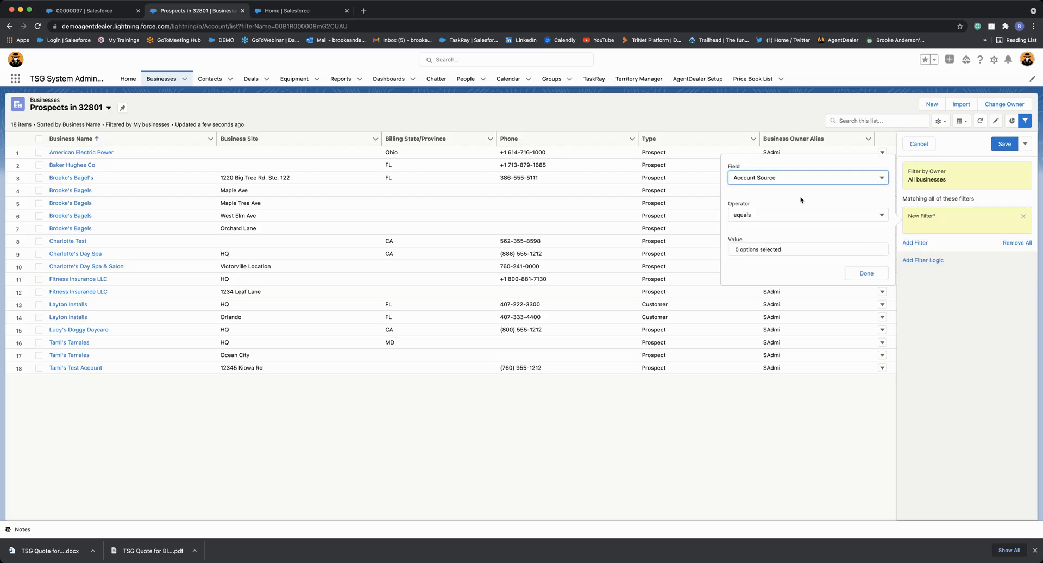
click(780, 177)
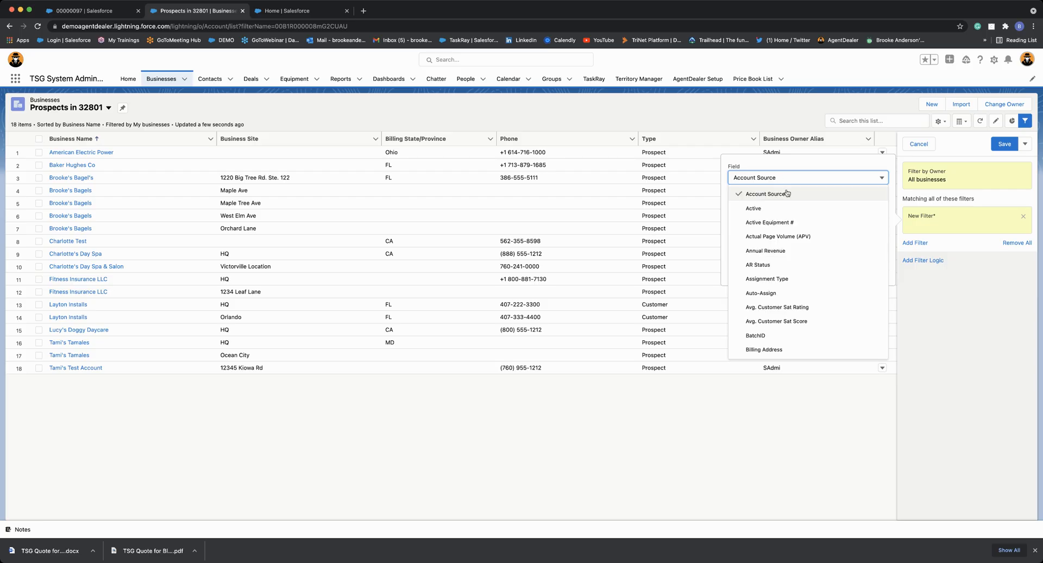
scroll(787, 193, down, 5)
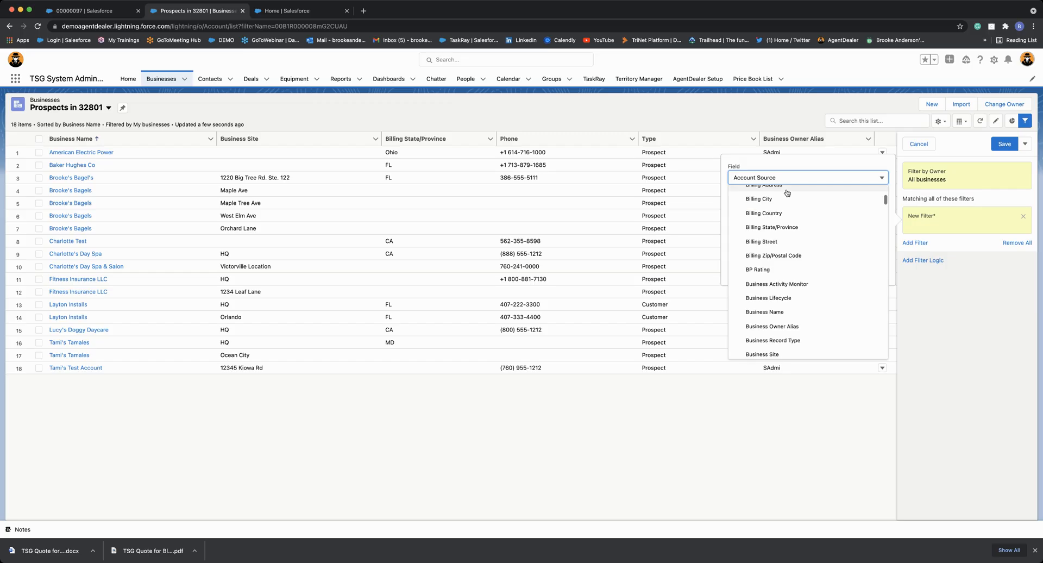
scroll(785, 196, down, 3)
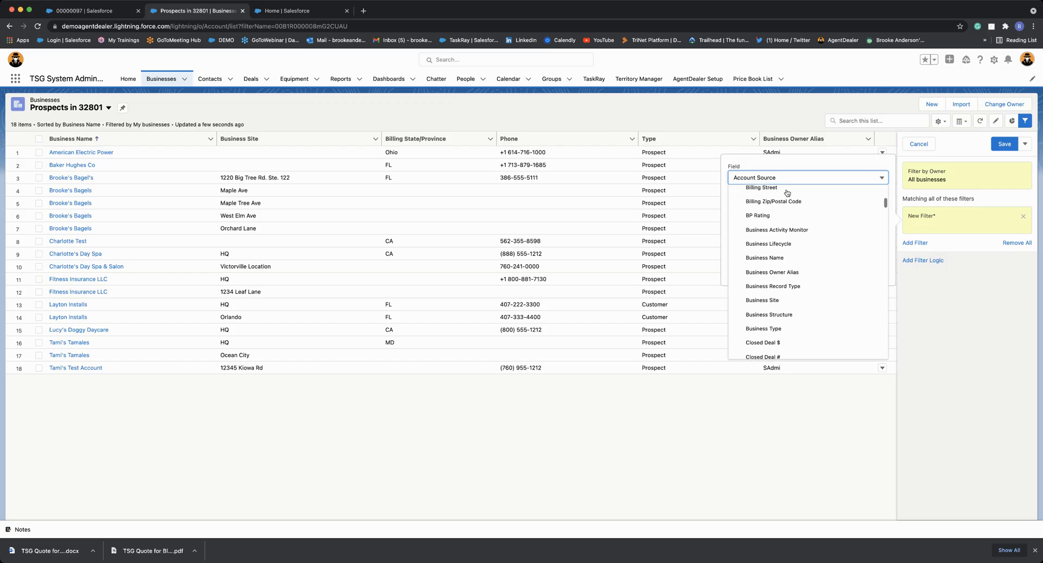
click(780, 285)
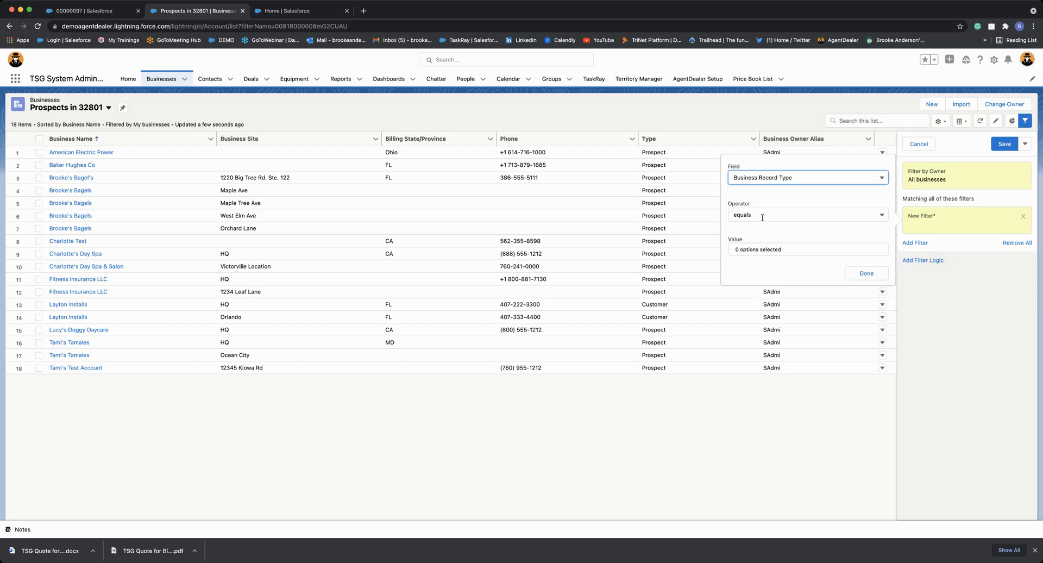
click(786, 250)
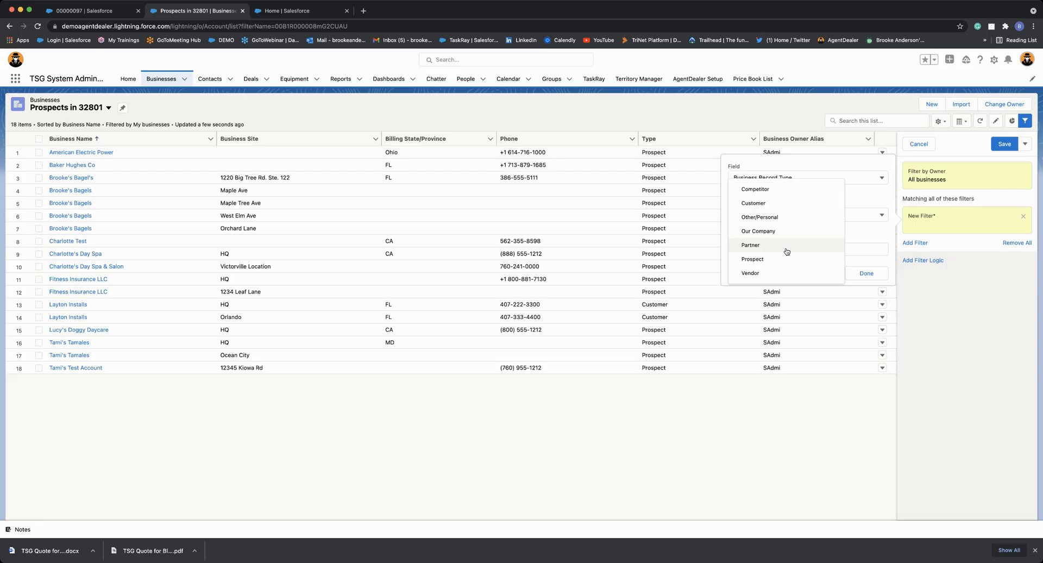
click(753, 261)
click(865, 274)
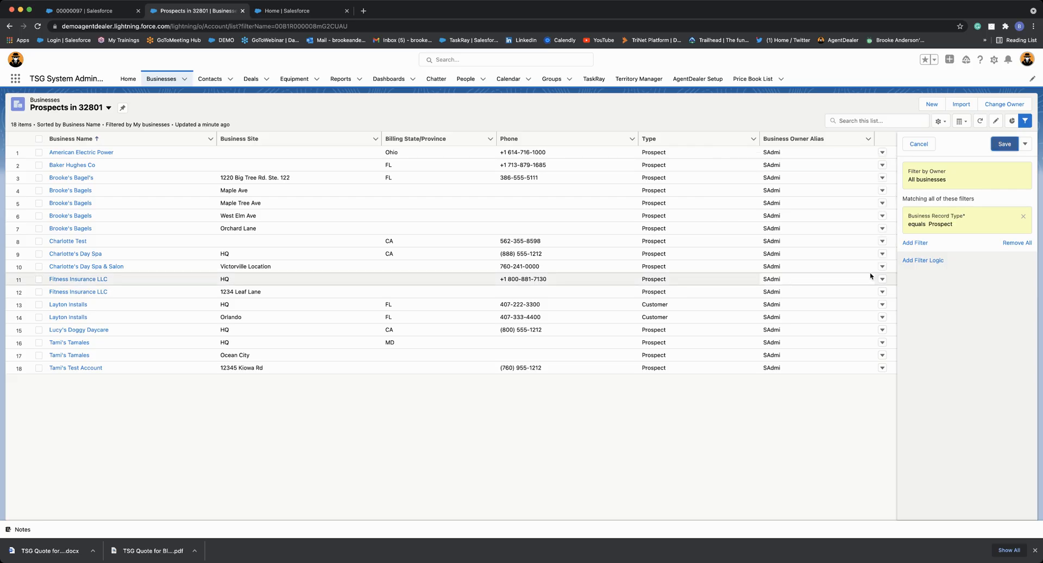
- Add a second filter to the list view where Billing Zip/Postal Code equals 32801
click(916, 243)
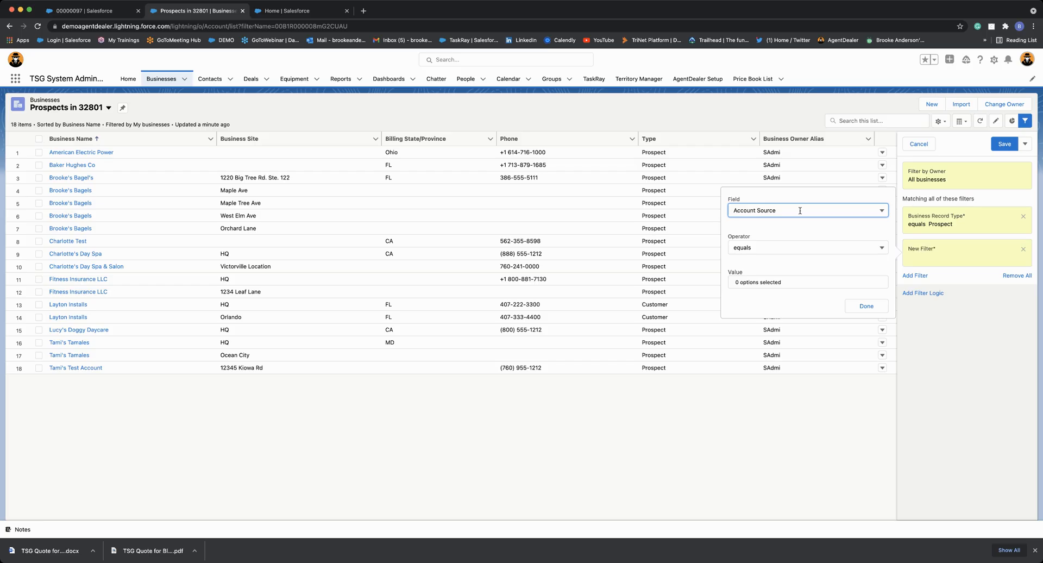
click(782, 211)
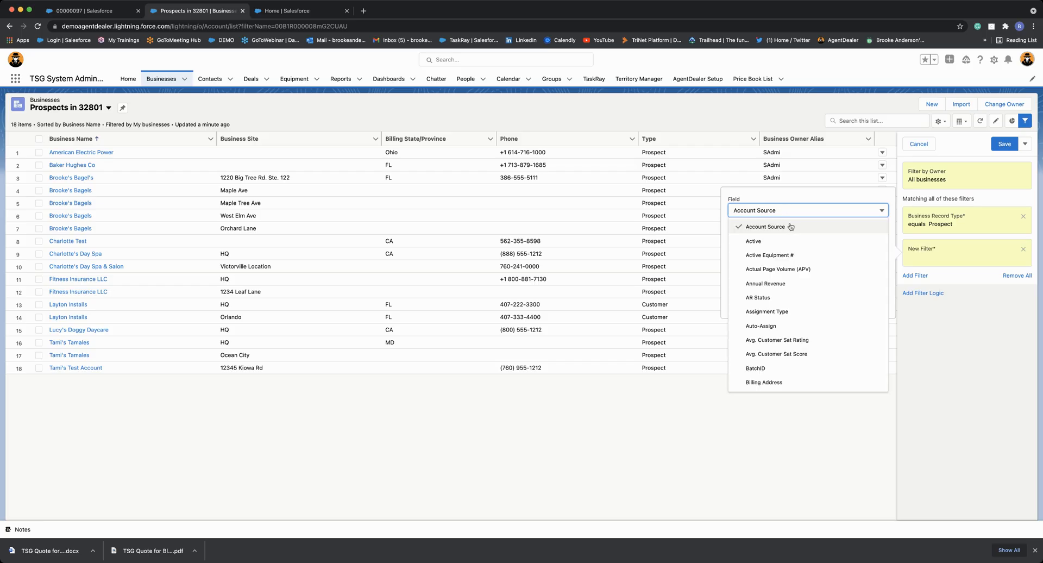
scroll(790, 226, down, 3)
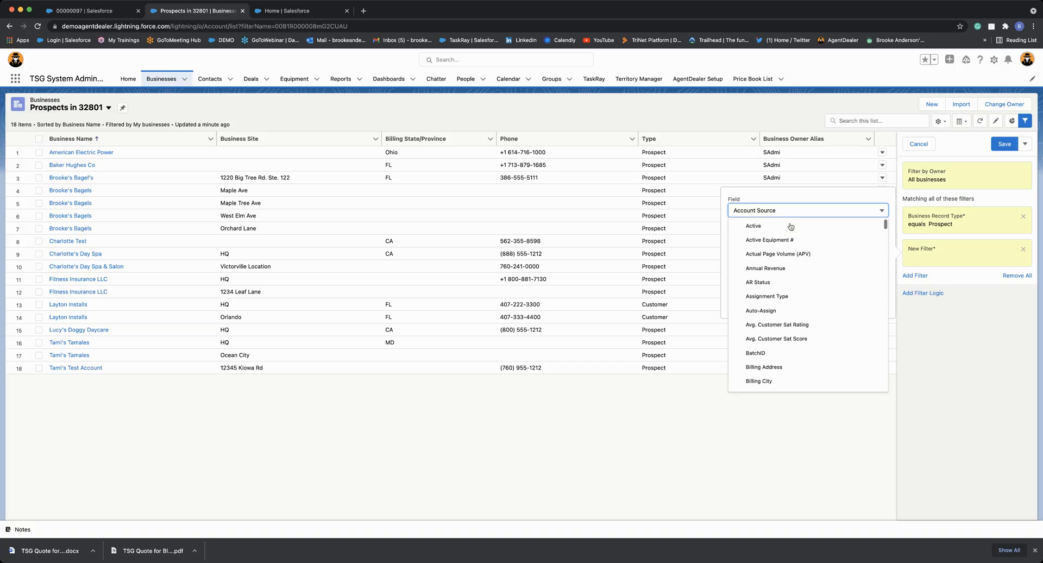
scroll(790, 226, down, 2)
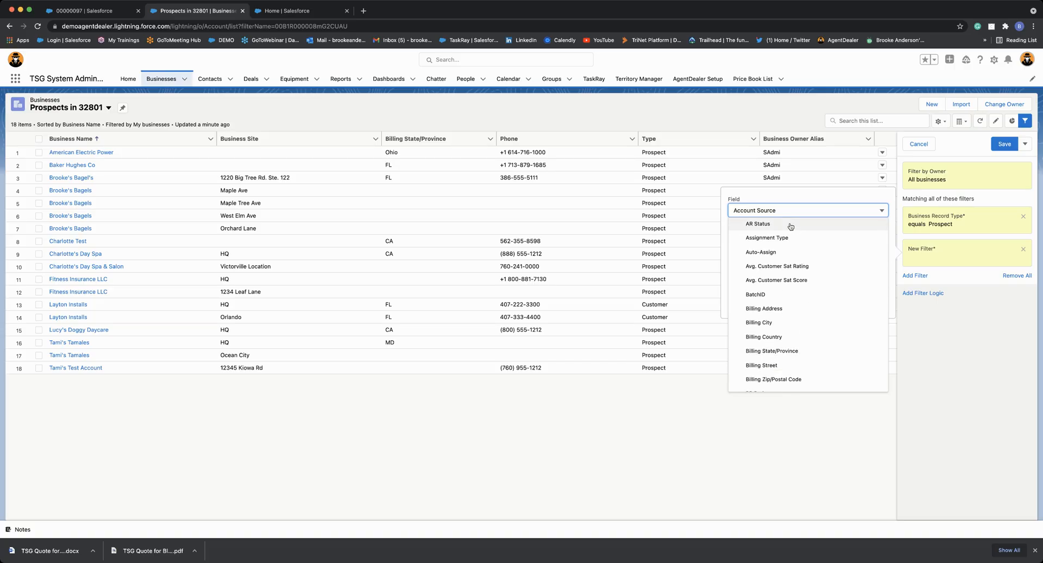
scroll(790, 227, down, 3)
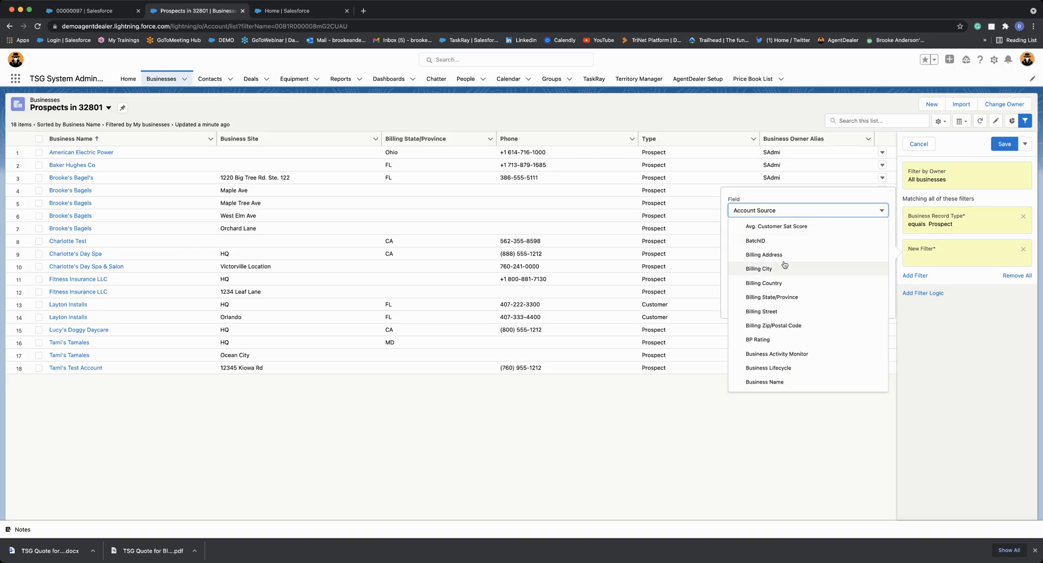
click(774, 326)
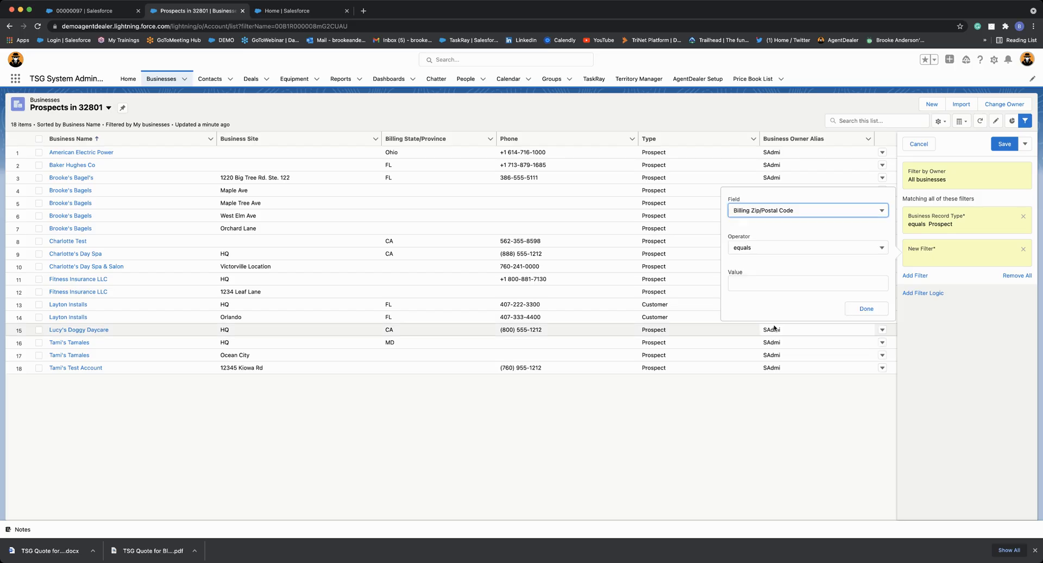
click(747, 284)
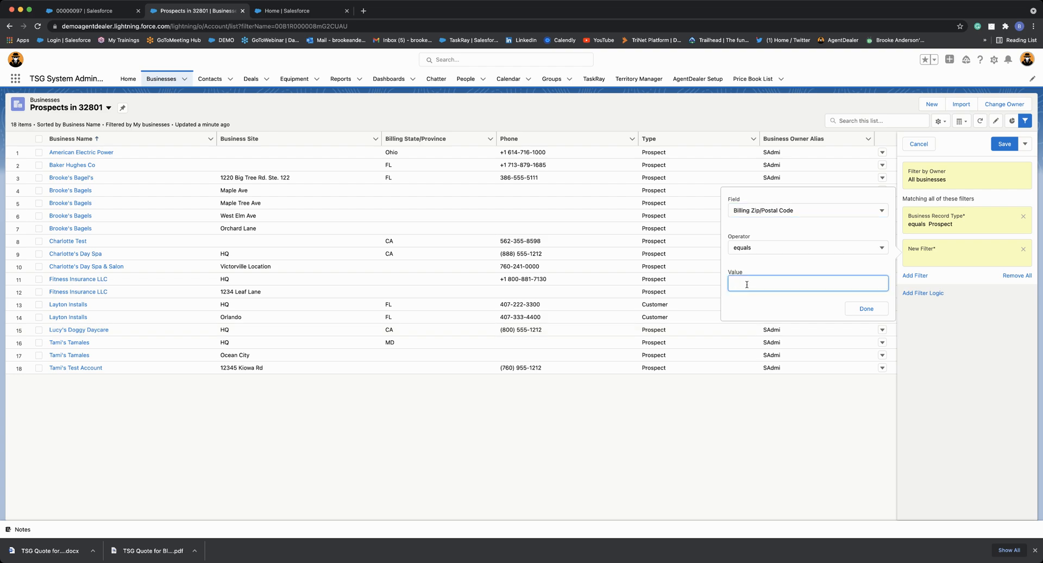
text(32801)
click(866, 308)
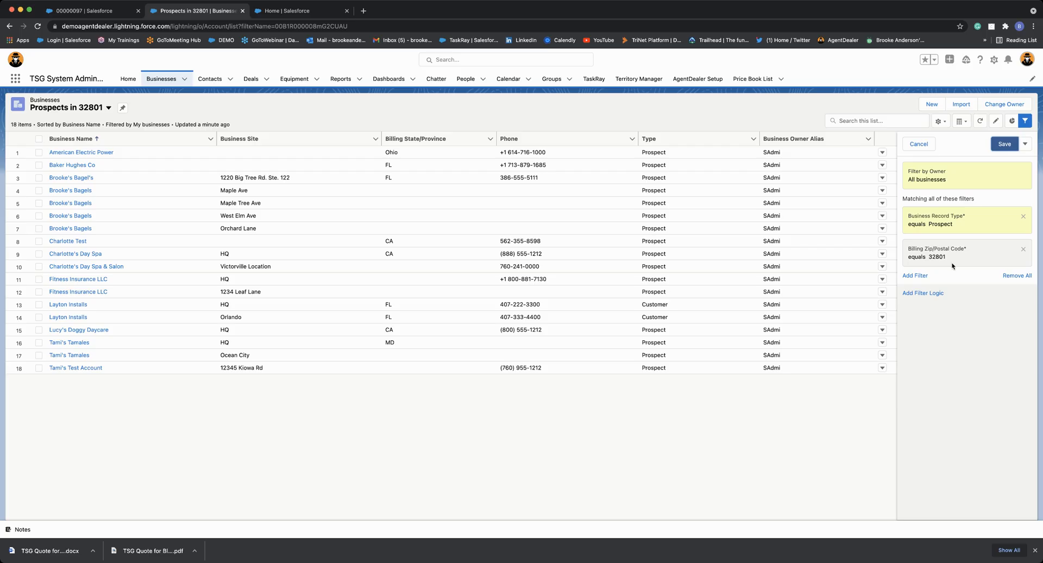
- Review the owner, record type and postal code filters and save them to the list view
scroll(952, 266, up, 5)
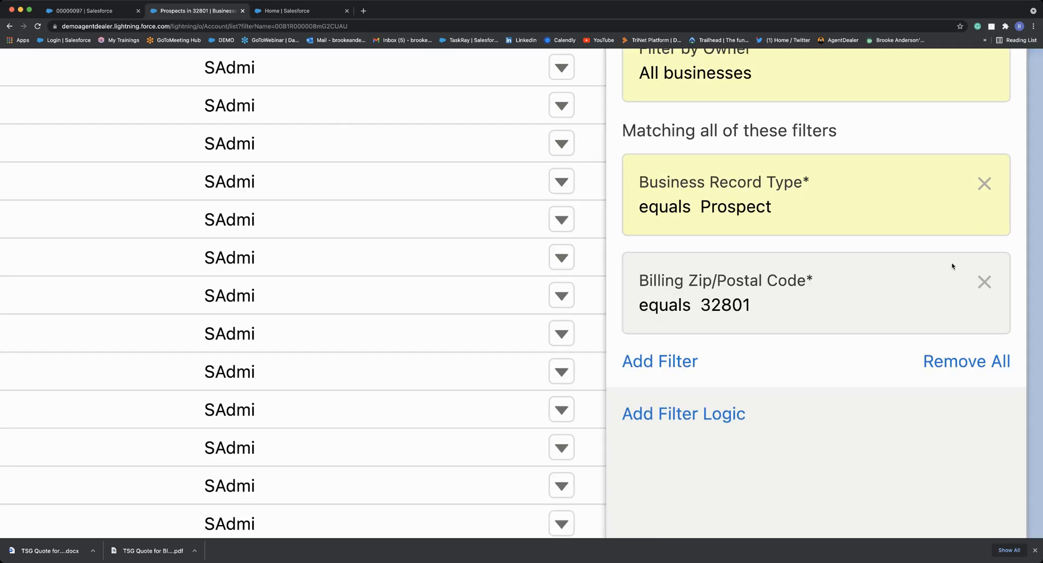
scroll(843, 246, up, 1)
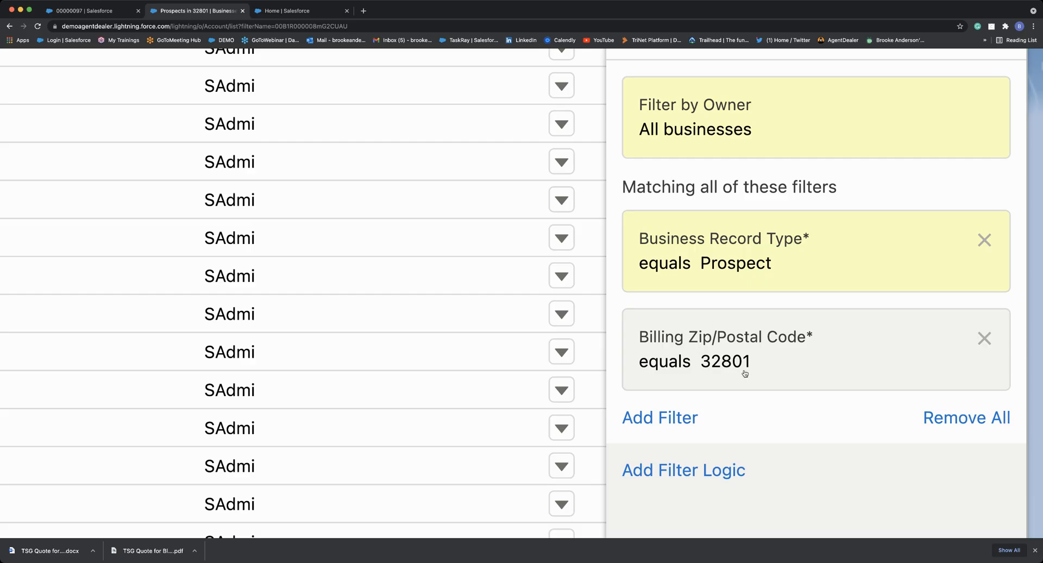
scroll(744, 373, down, 5)
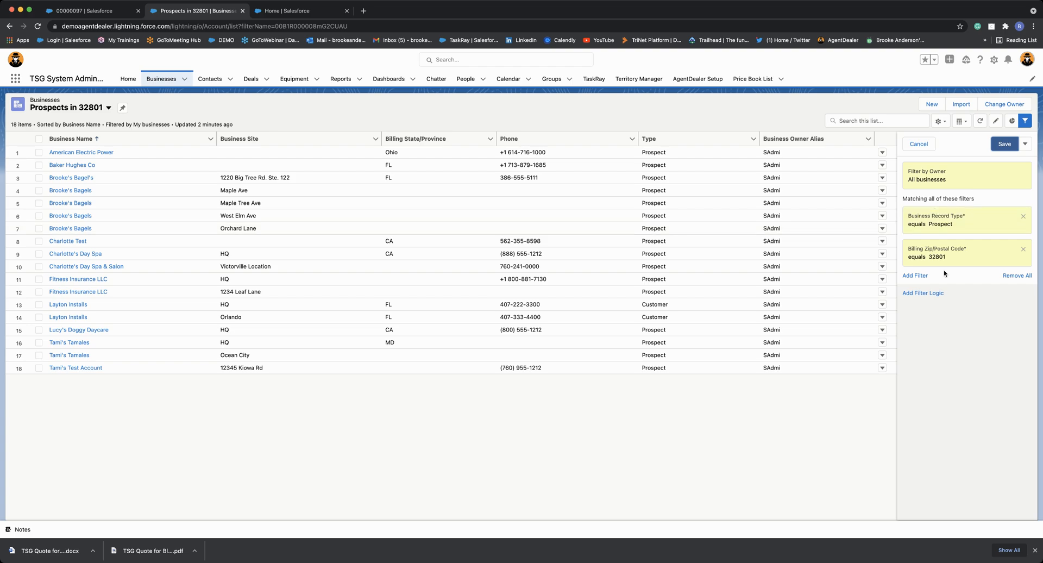
click(1004, 145)
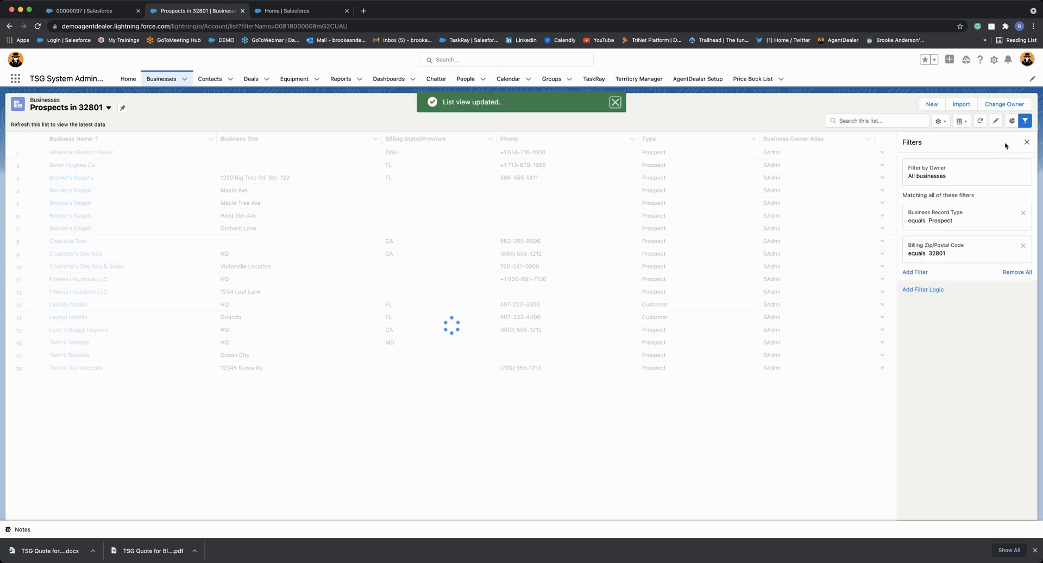